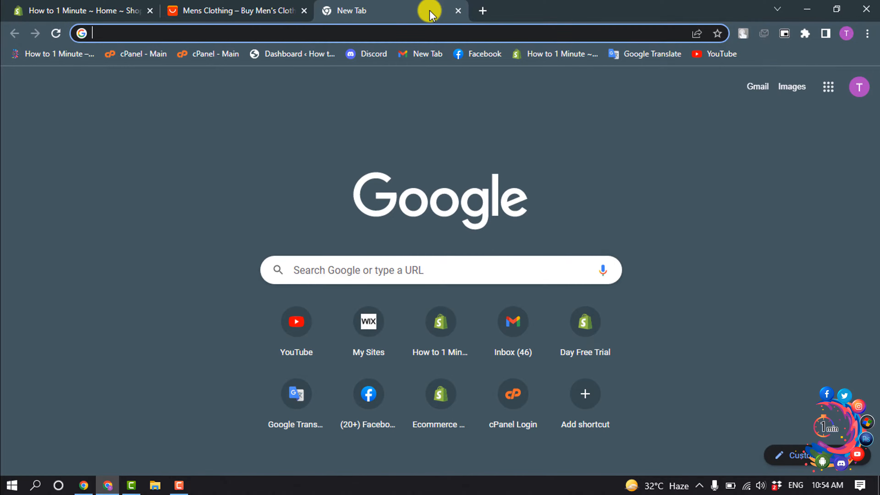
- Open the Chrome Web Store's extensions page and search it for "oberlo"
text(chor)
key(BackSpace)
key(BackSpace)
key(BackSpace)
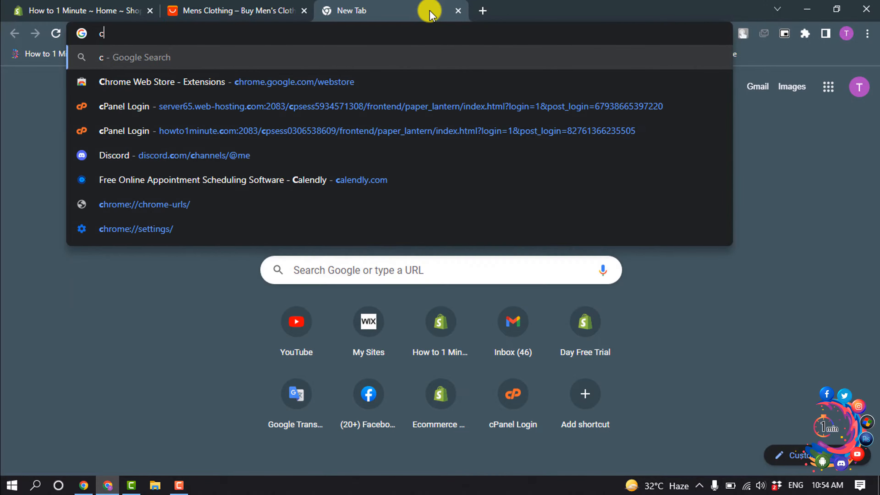
key(Return)
click(131, 135)
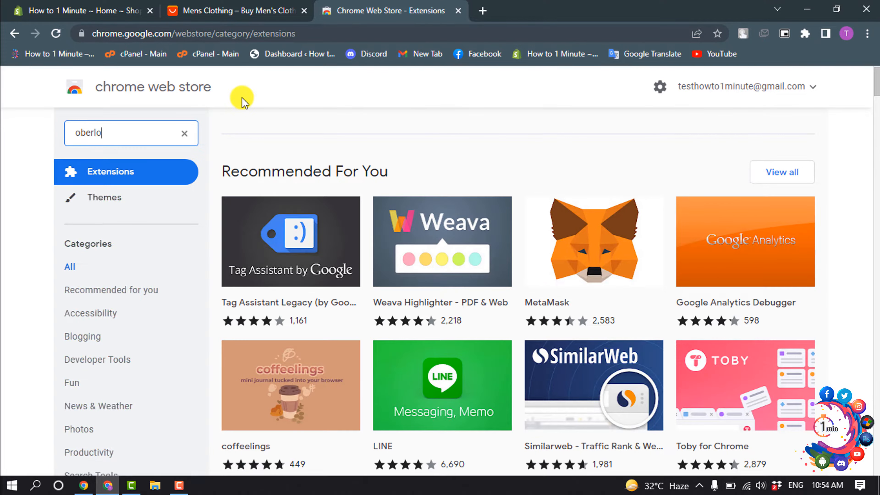
key(Return)
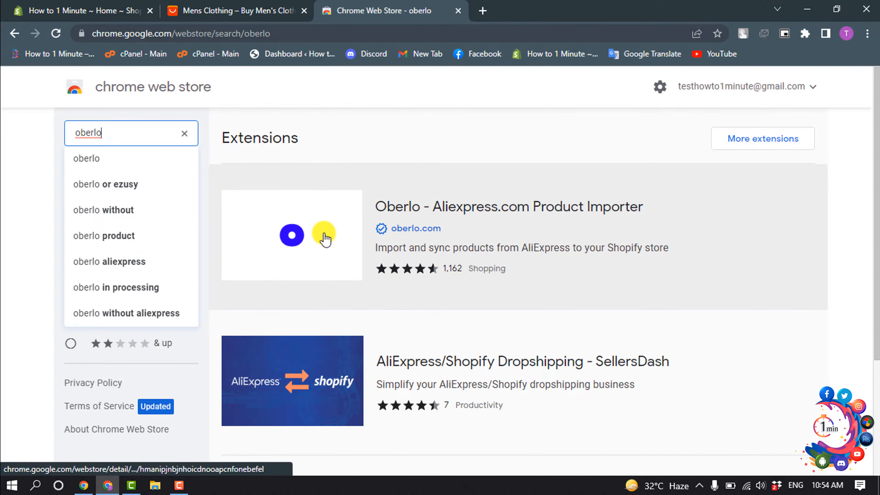
- Install the "Oberlo - Aliexpress.com Product Importer" extension from its store page and approve adding it to the browser
click(325, 238)
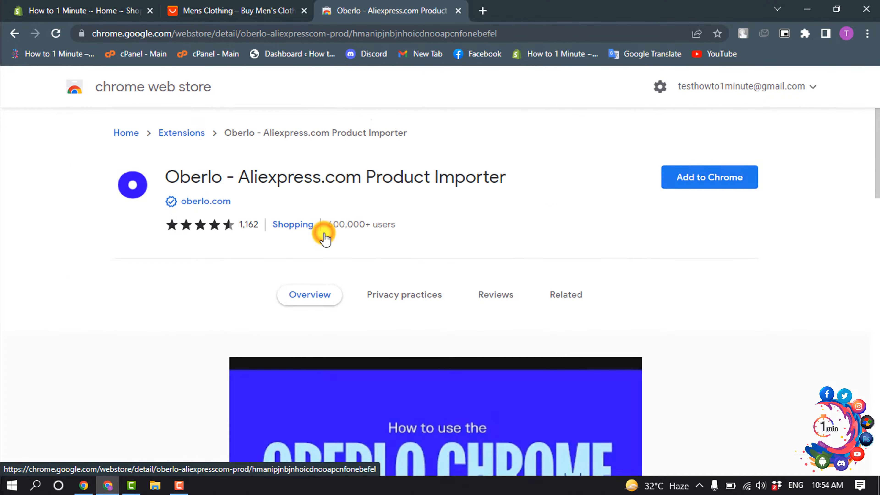
click(695, 180)
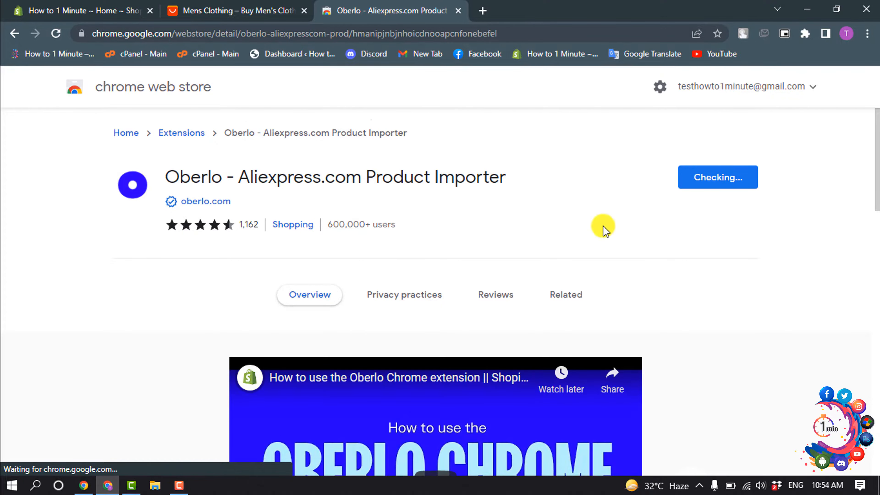
click(457, 196)
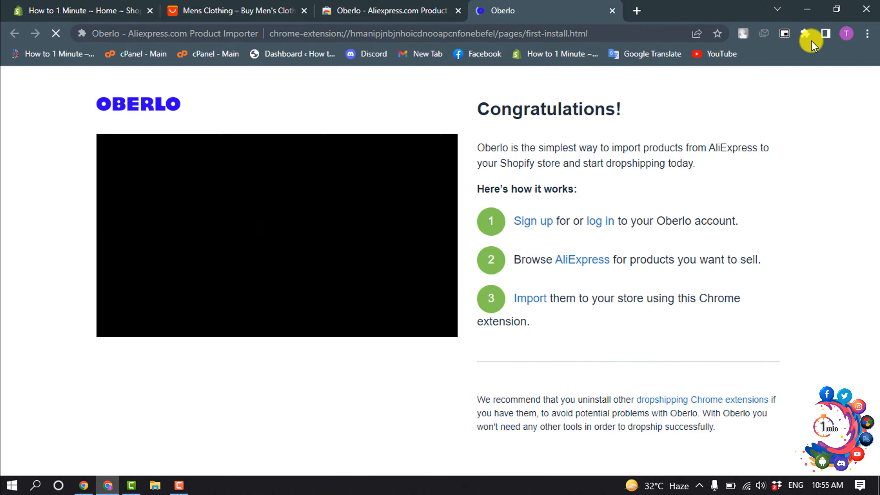
- Pin the Oberlo product importer extension so it stays accessible in the browser
click(806, 34)
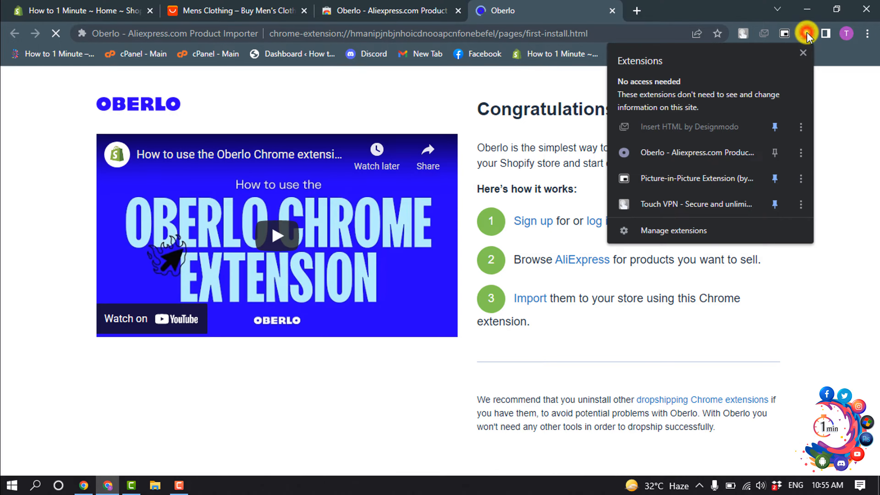
click(775, 155)
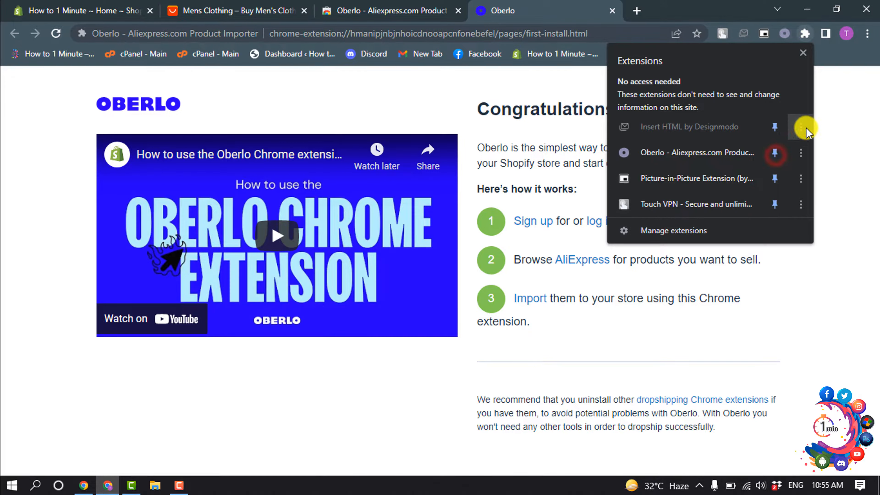
click(840, 116)
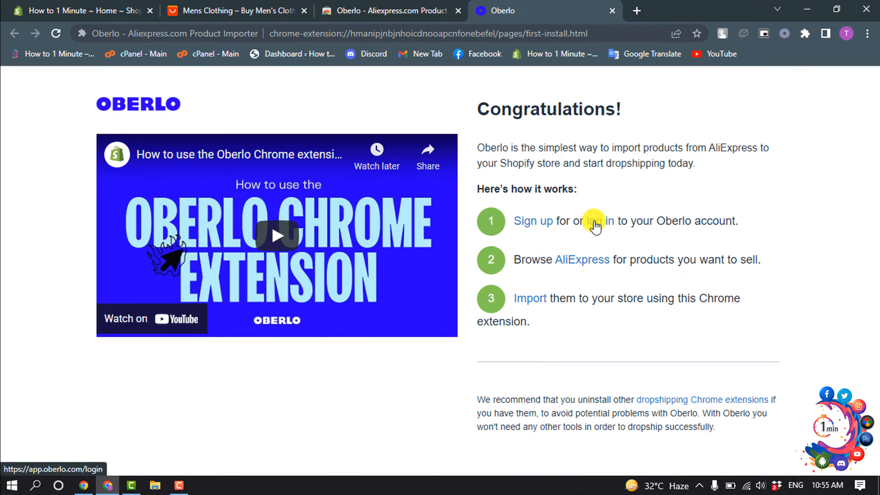
- Sign up for a free Oberlo account, filling in the account email and password
click(529, 226)
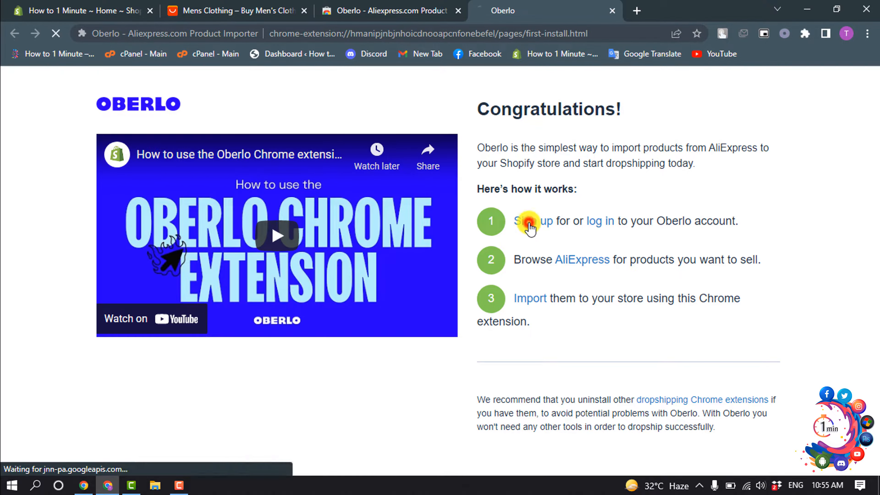
click(374, 187)
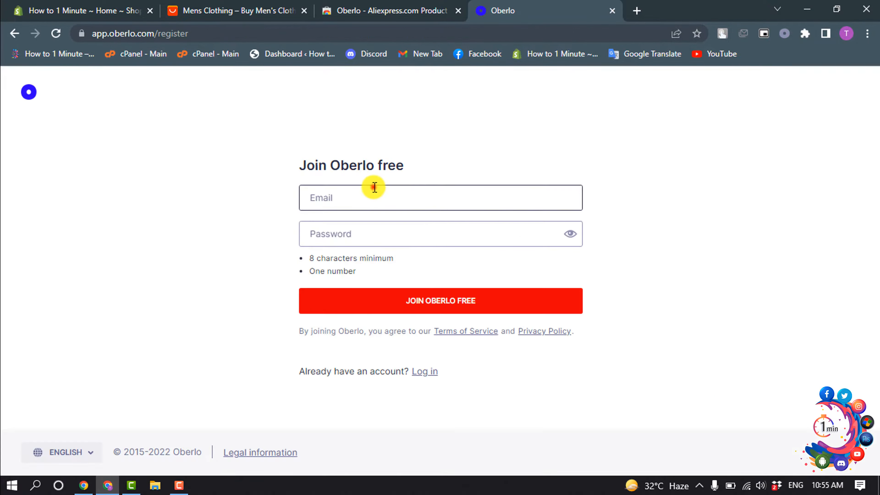
click(364, 228)
click(359, 234)
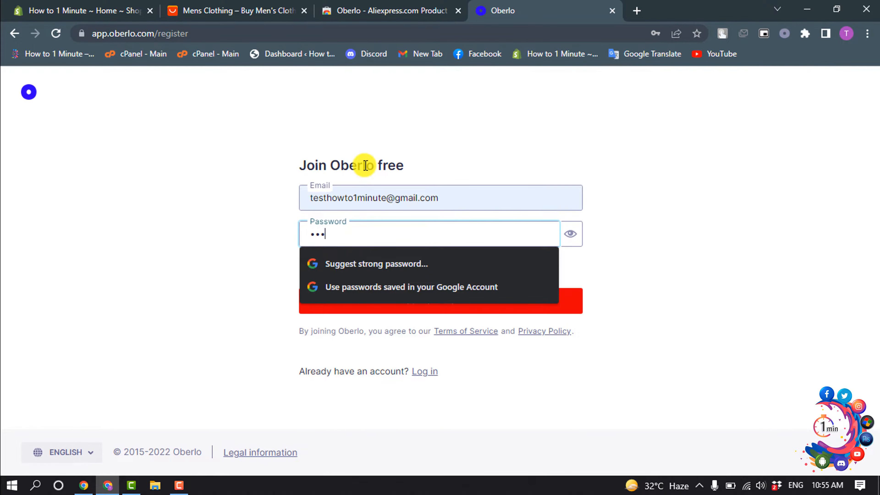
click(359, 165)
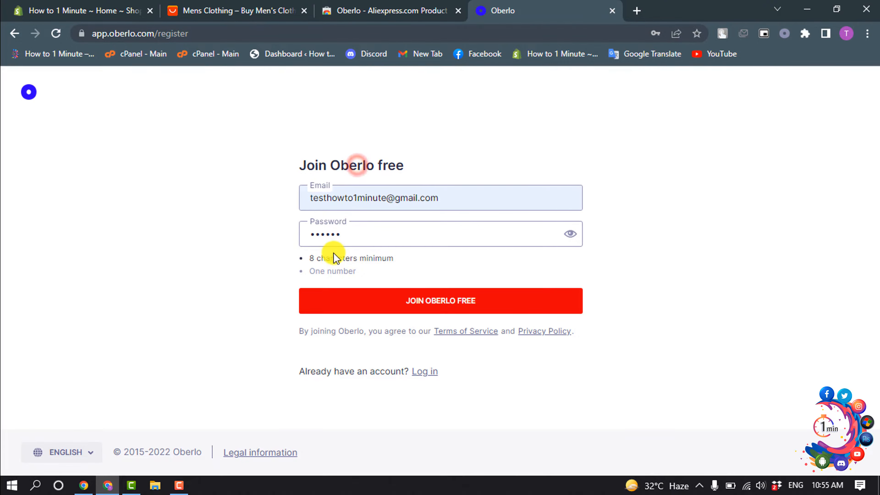
click(317, 231)
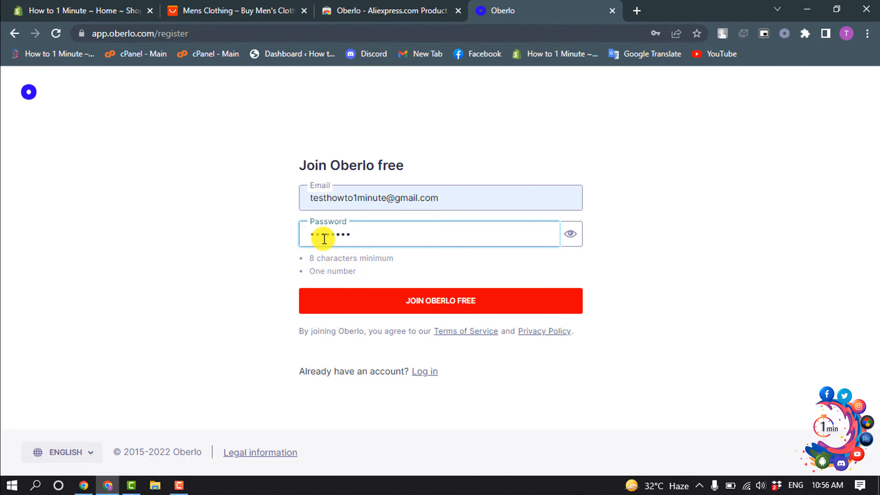
click(433, 301)
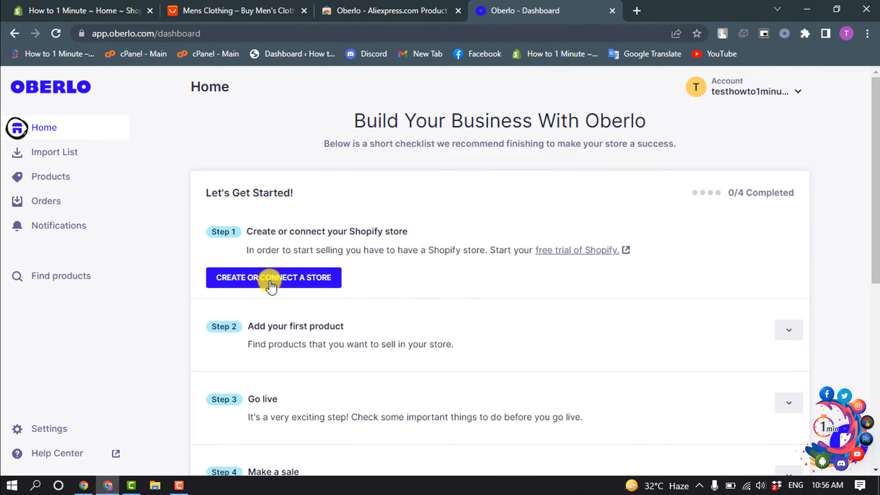
- Open Oberlo's store connection form and copy the Shopify store's URL from its live storefront
click(277, 288)
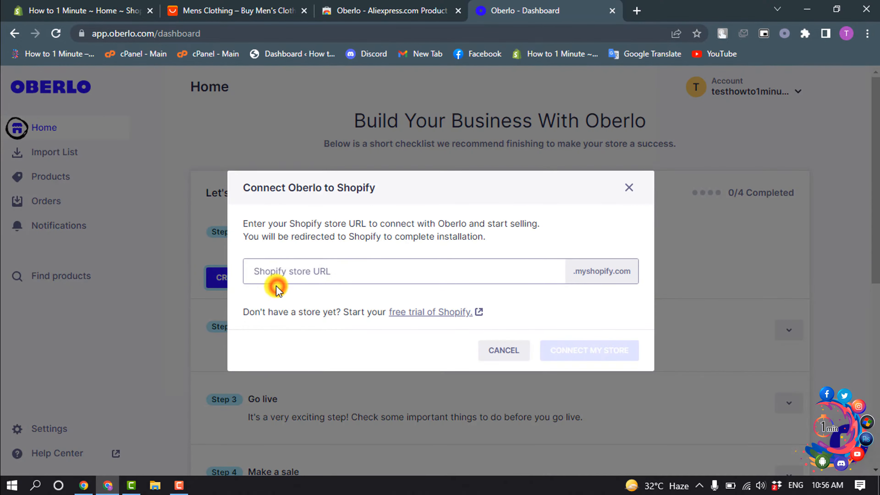
click(276, 275)
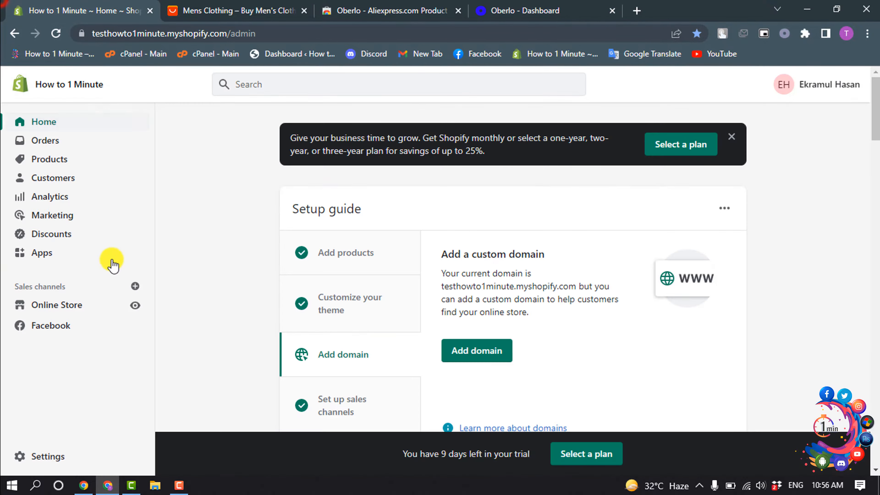
click(139, 308)
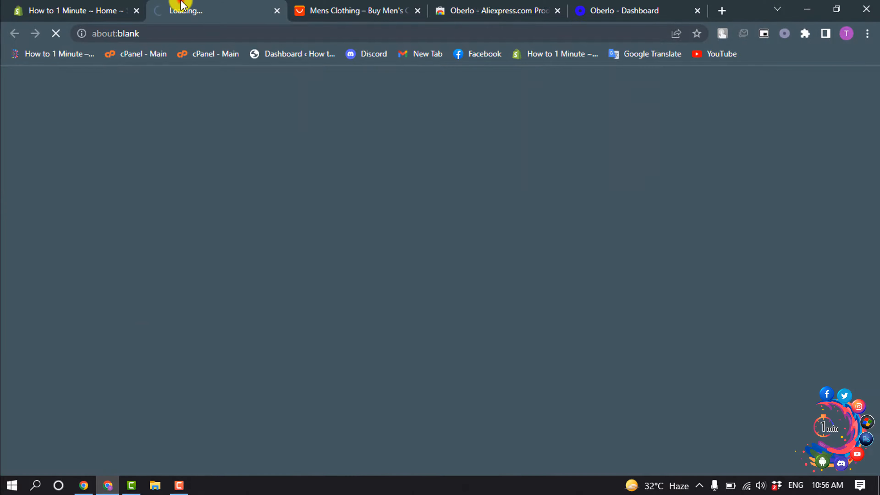
click(191, 33)
key(ctrl+c)
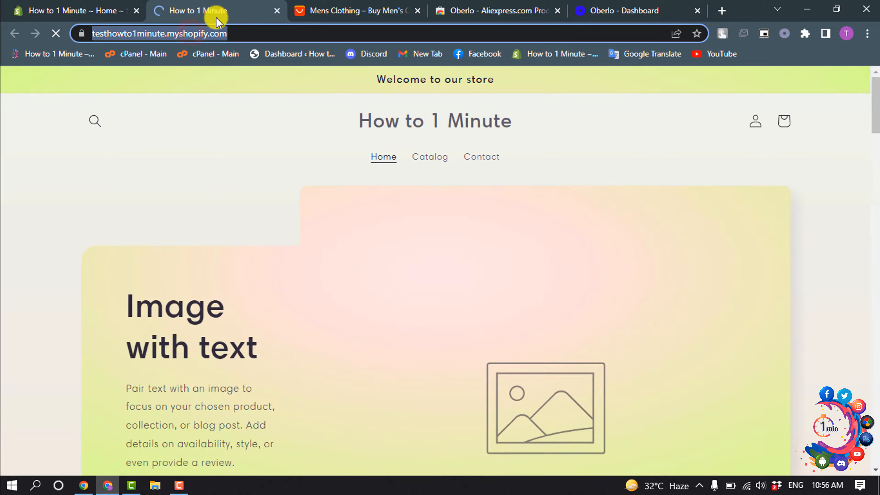
click(277, 10)
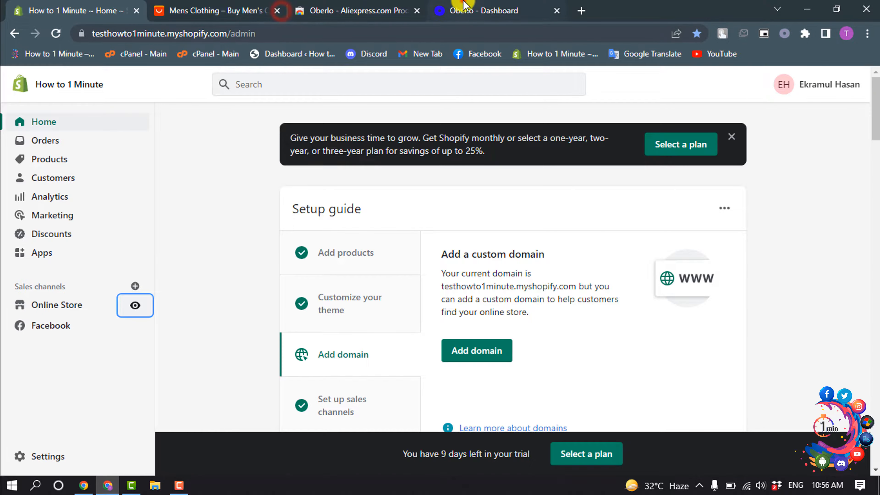
- Connect Oberlo to Shopify using the copied store URL and install the Oberlo app on the store
click(464, 9)
key(ctrl+v)
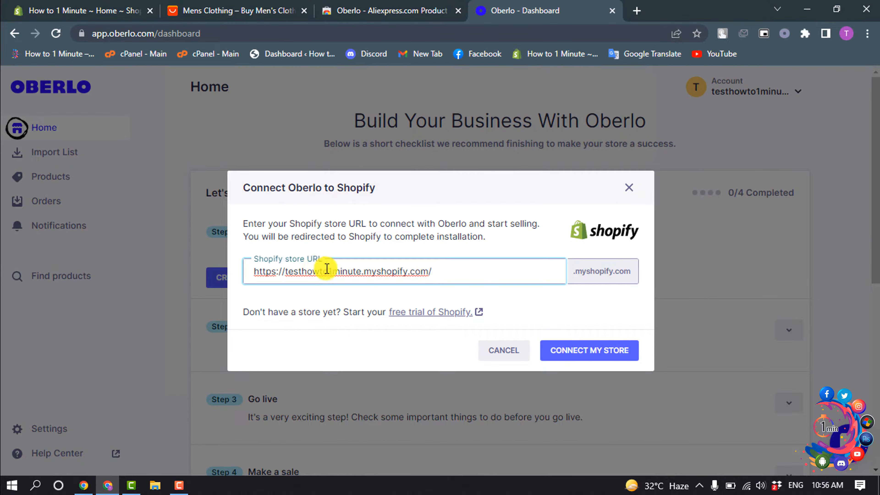
click(561, 353)
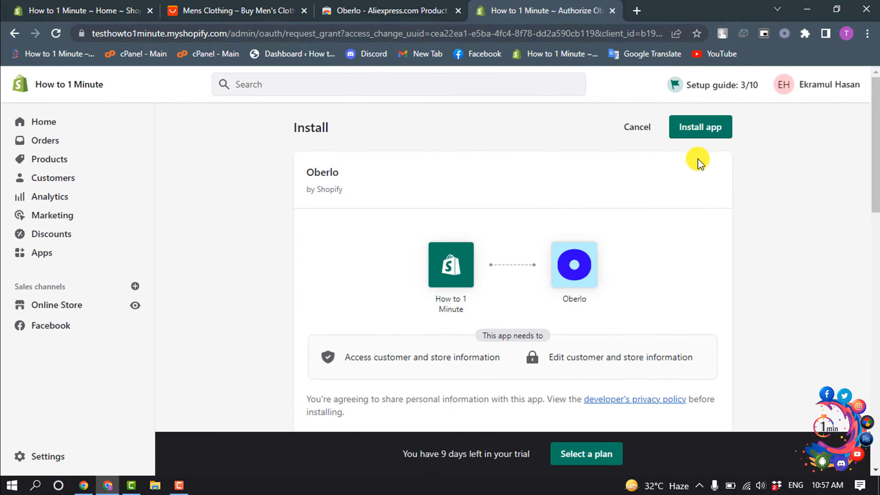
click(696, 138)
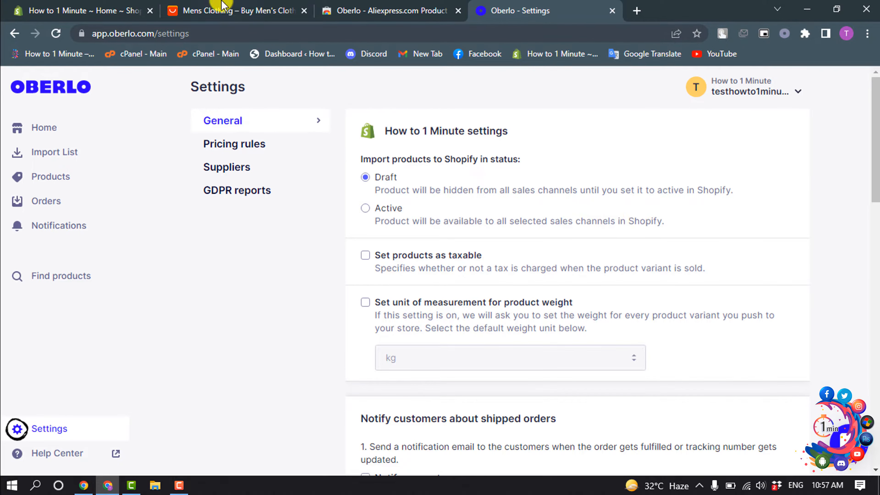
- From the AliExpress men's clothing listing, open the "New 2022 Summer Mens Sportswear" product and add it to Oberlo's import list
click(222, 9)
scroll(516, 318, down, 5)
scroll(516, 318, down, 1)
scroll(517, 319, up, 1)
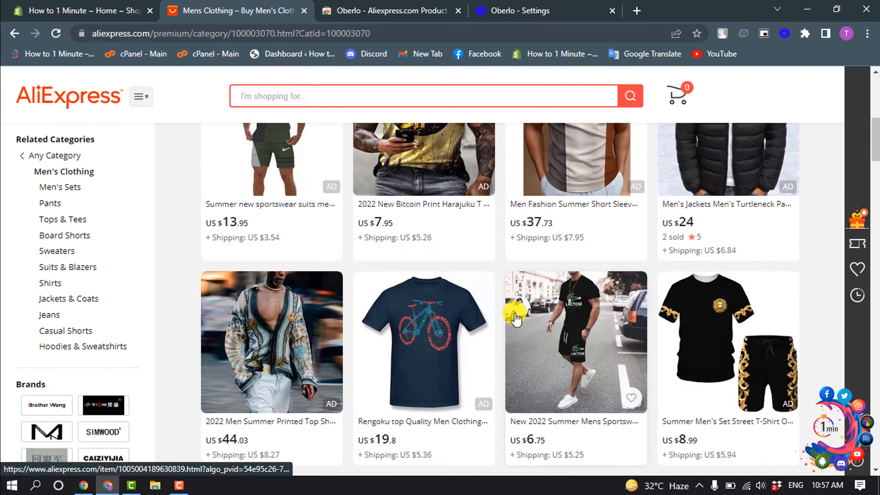
scroll(516, 318, down, 6)
scroll(564, 277, up, 3)
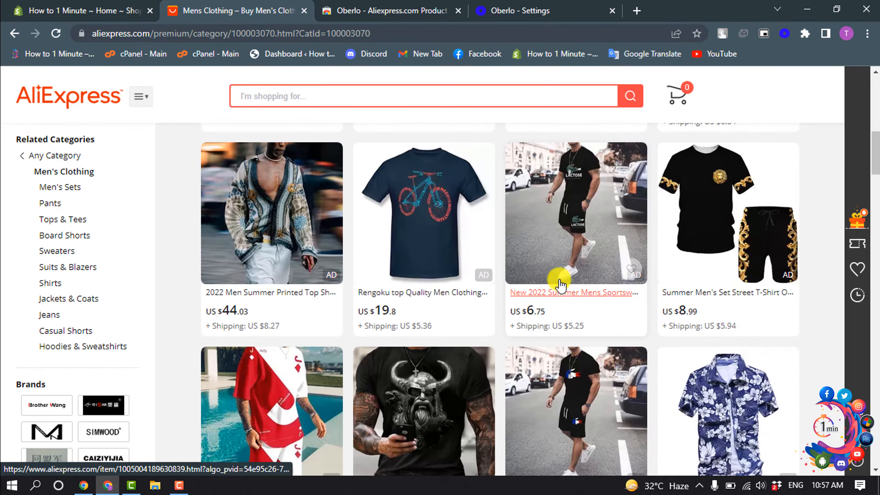
click(584, 222)
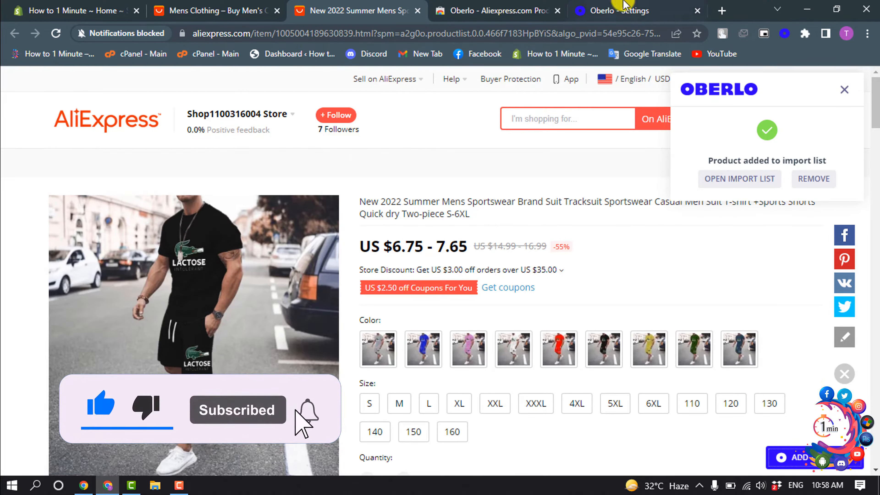
- Import the men's sportswear suit from Oberlo's import list to the Shopify store with Active status
click(621, 10)
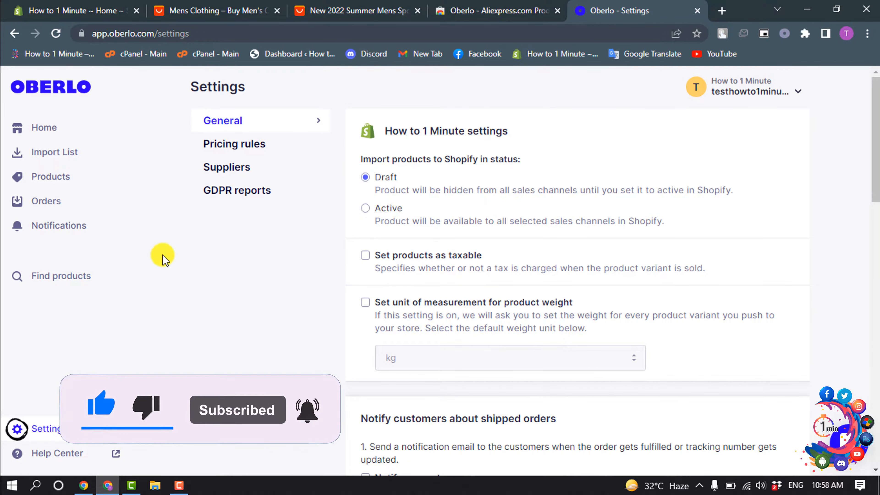
click(53, 160)
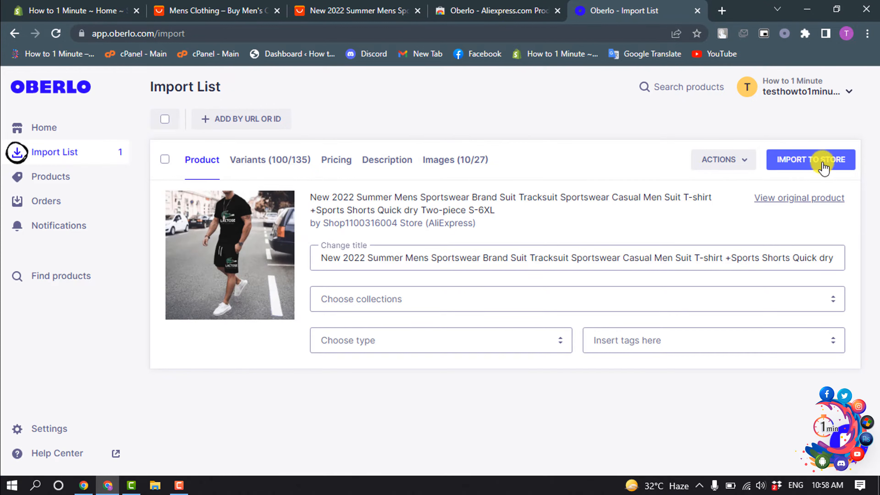
click(821, 161)
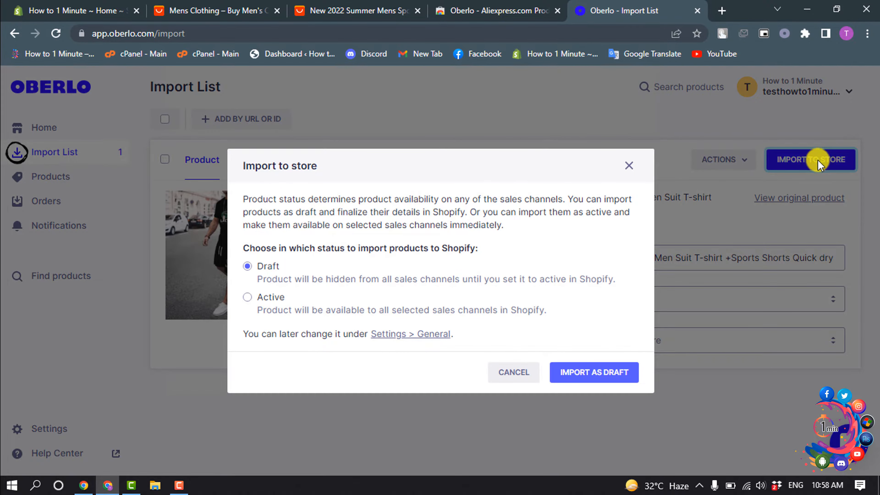
click(248, 299)
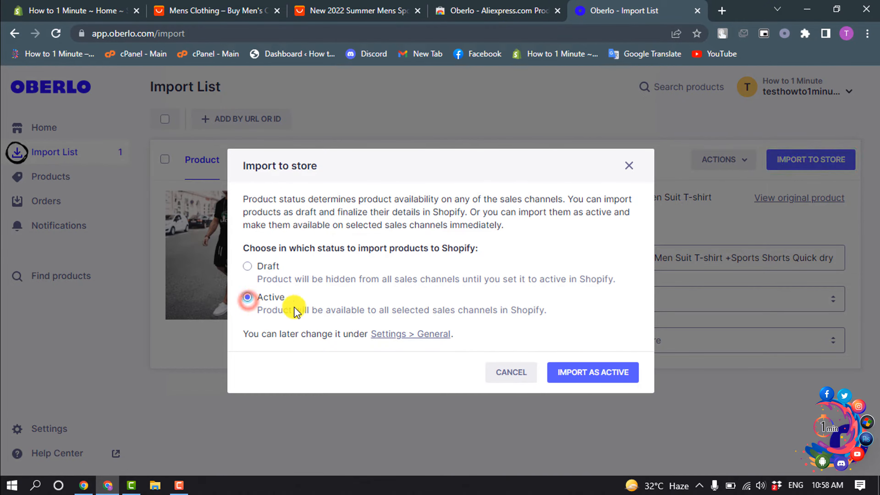
click(580, 375)
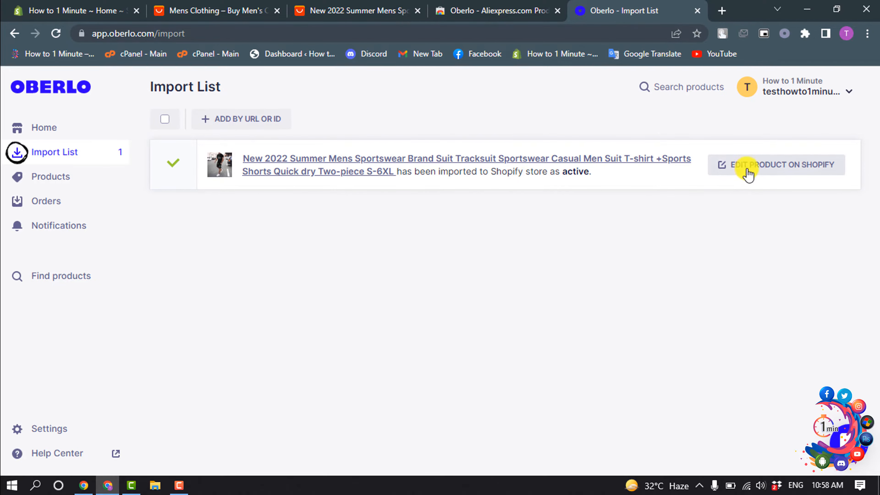
- Open the imported sportswear product in Shopify for editing and review its description, media, color and size options, and variants
click(785, 172)
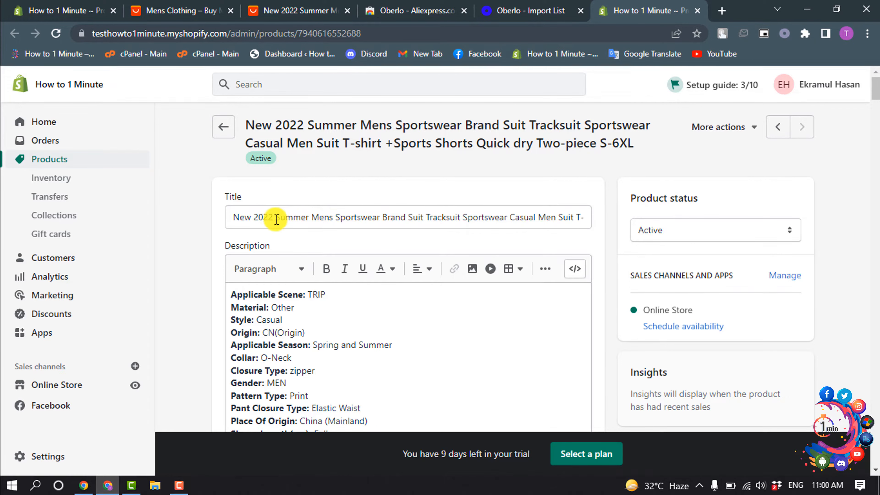
scroll(319, 261, down, 7)
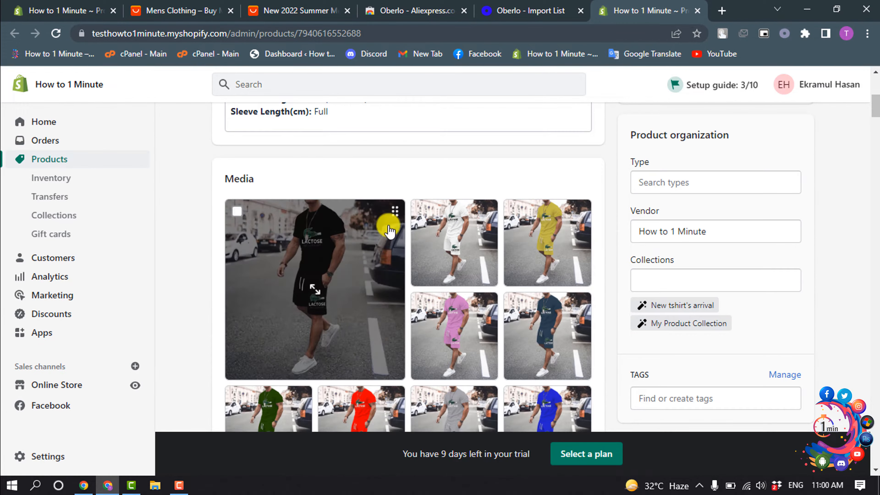
scroll(478, 222, down, 8)
scroll(478, 225, down, 5)
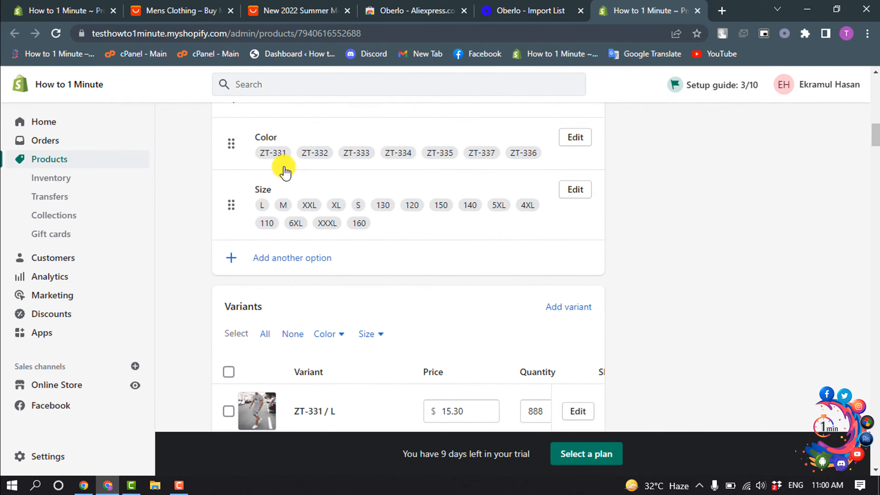
scroll(299, 201, up, 2)
scroll(525, 215, down, 5)
scroll(395, 262, down, 10)
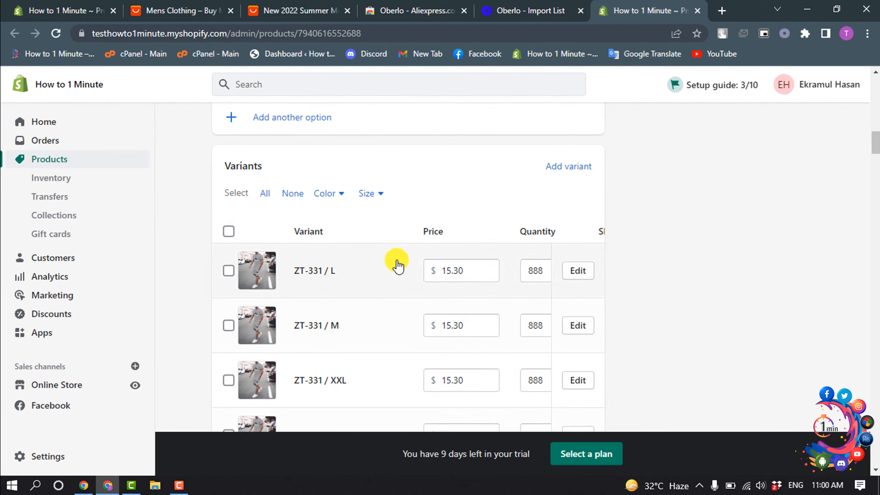
- Examine the prices and quantities of the sportswear product's remaining color and size variants
scroll(397, 265, down, 8)
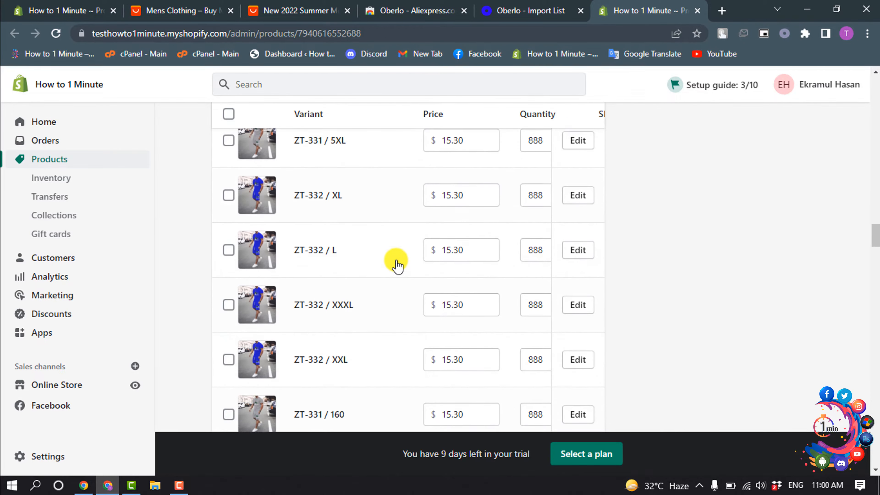
drag(874, 263, 873, 92)
- View the online store from the Shopify admin and open the "New 2022 Summer Mens Sportswear" product from the store's full product catalog
click(3, 2)
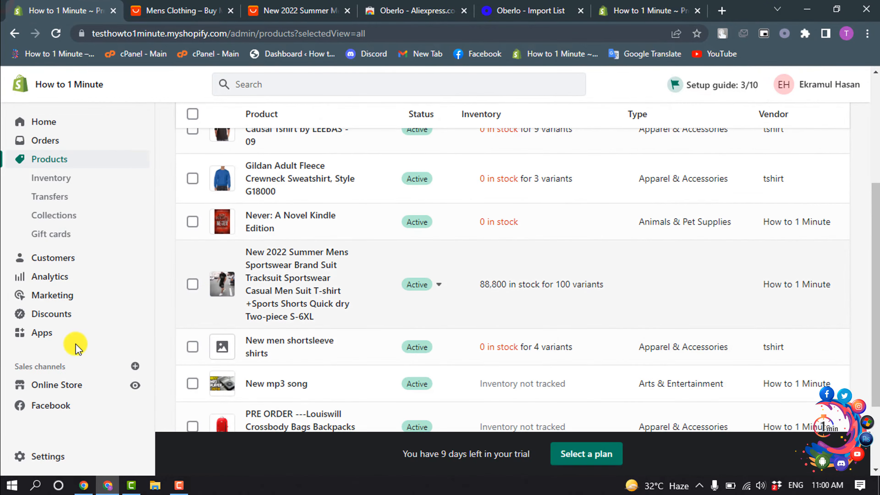
click(134, 385)
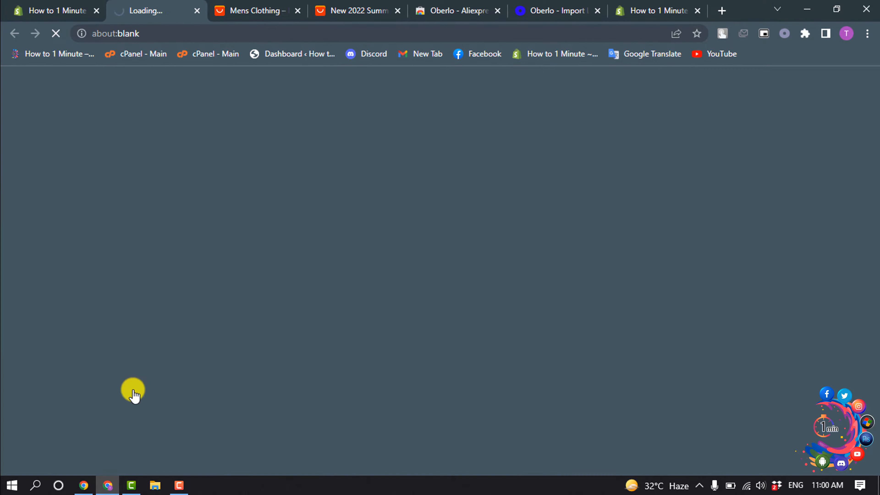
scroll(473, 231, down, 15)
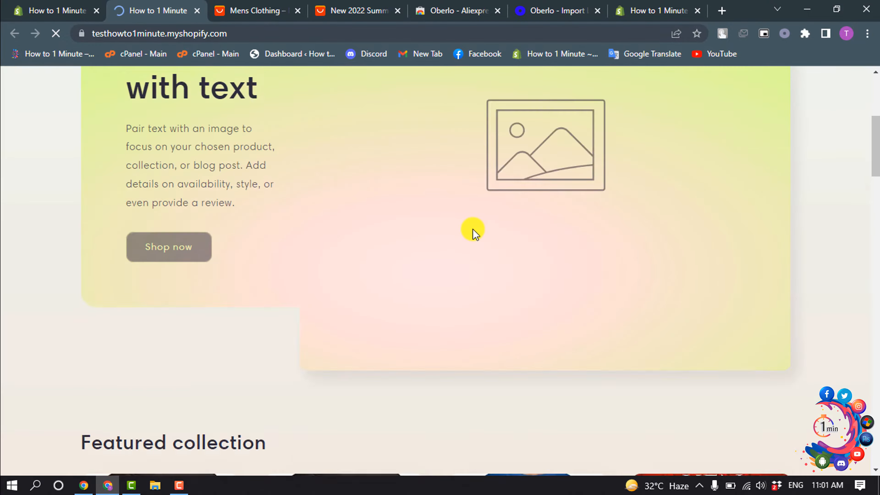
scroll(473, 231, up, 8)
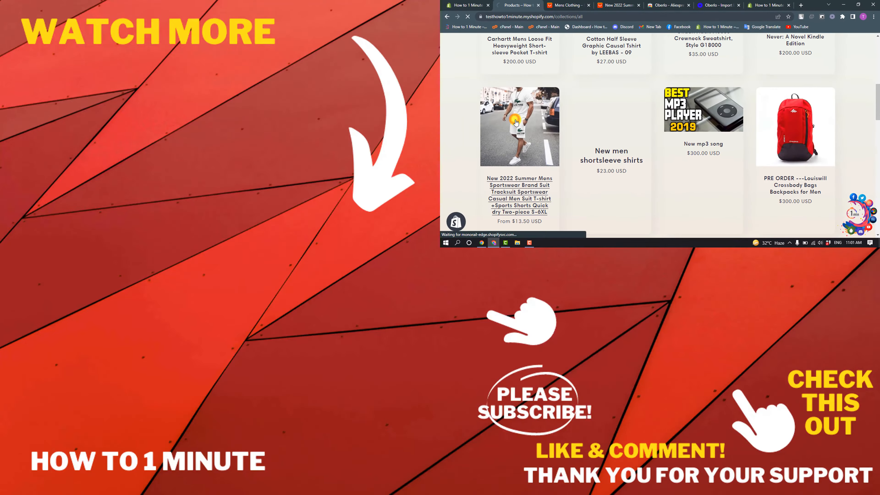
click(516, 121)
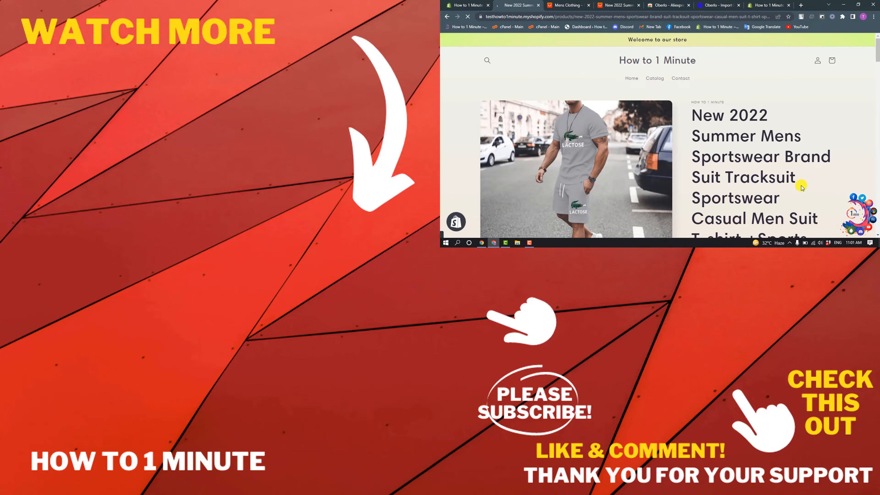
- Examine the sportswear product's storefront page, including its images, color and size choices, purchase options and product details
scroll(801, 187, down, 5)
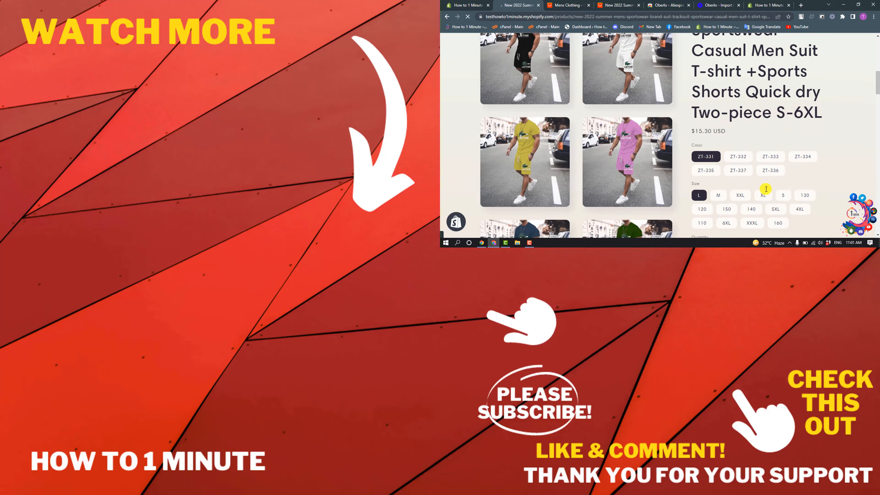
scroll(766, 190, down, 10)
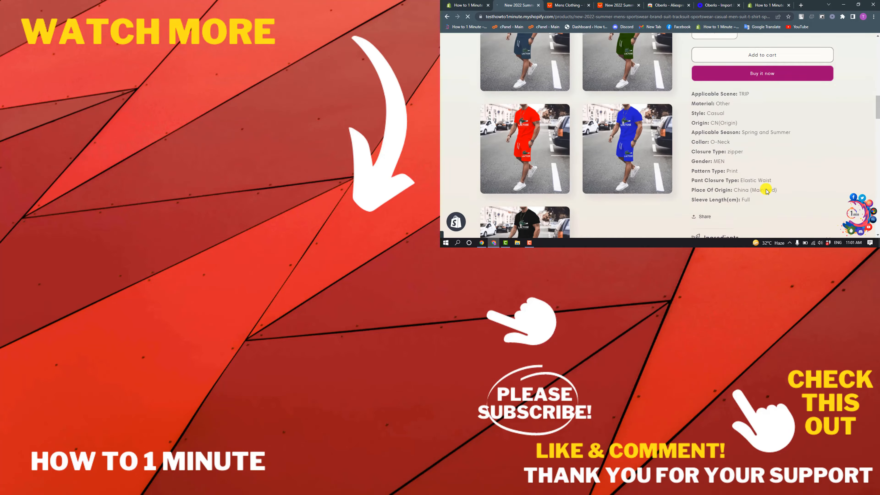
scroll(767, 191, down, 10)
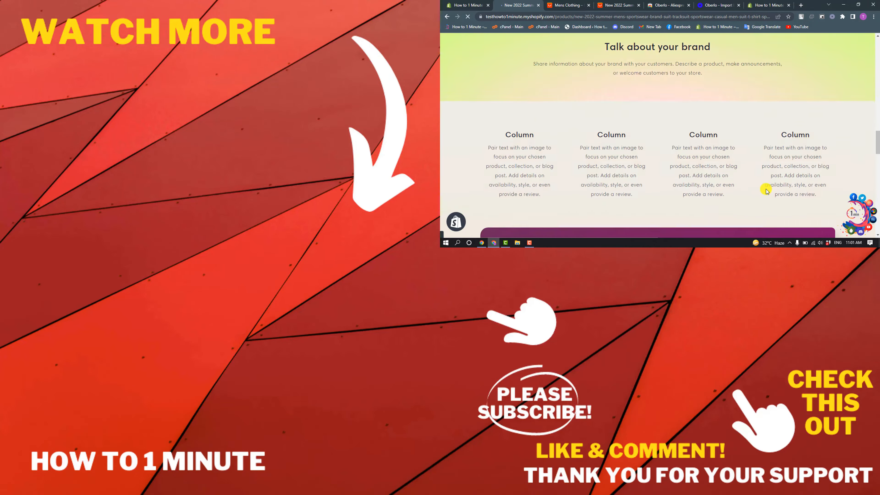
scroll(767, 190, up, 5)
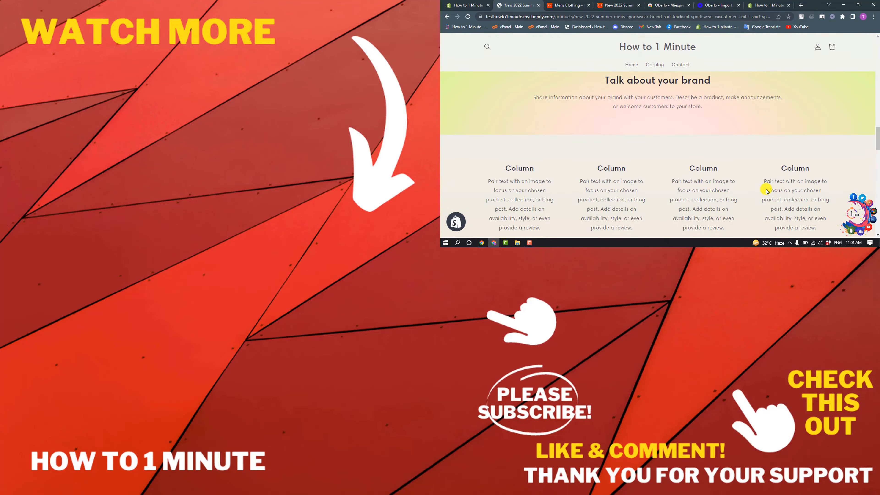
scroll(767, 190, up, 2)
scroll(766, 191, up, 5)
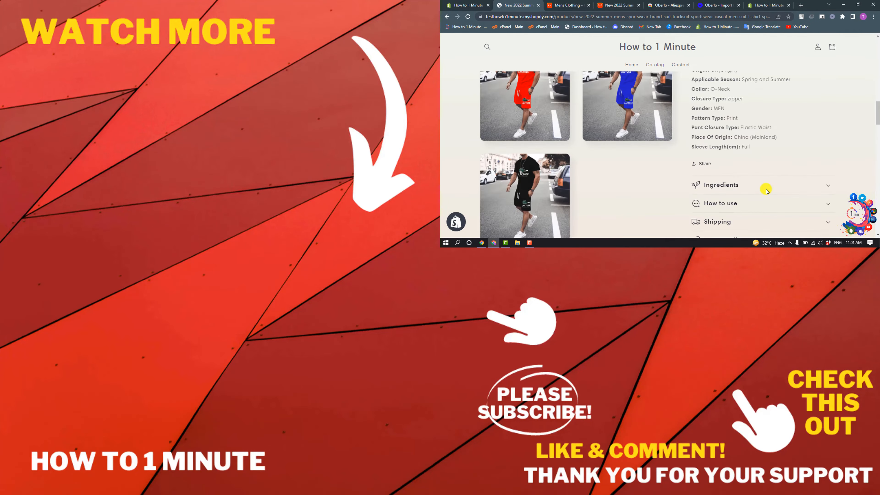
scroll(767, 191, up, 3)
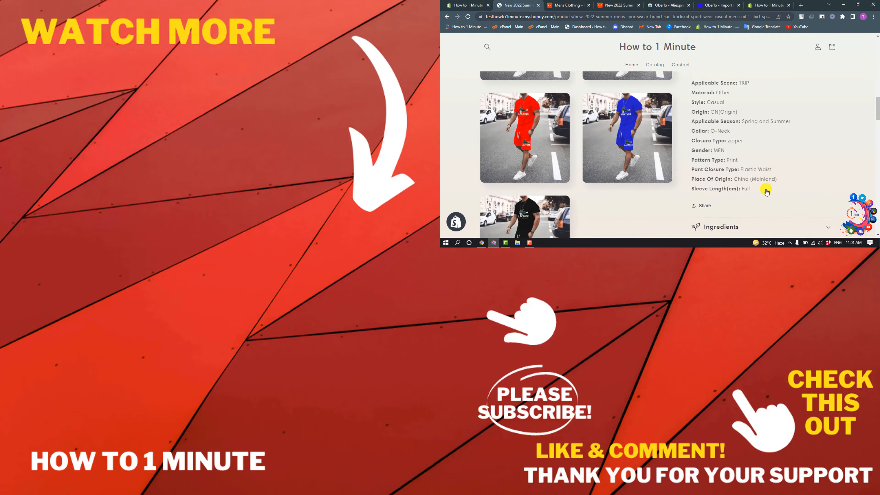